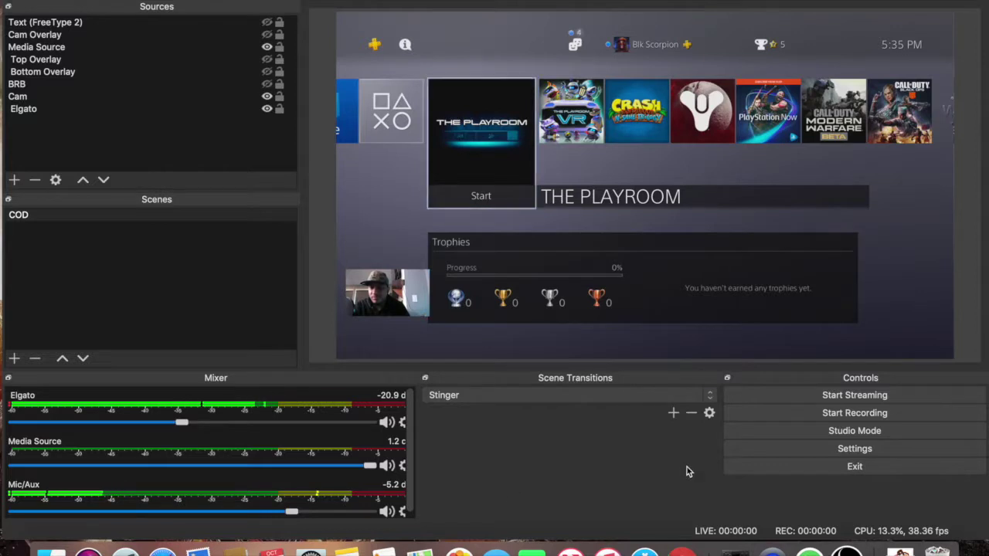
Keep the stream service on Twitch with the Auto (Recommended) server, then move to Output settings.
left_click(834, 454)
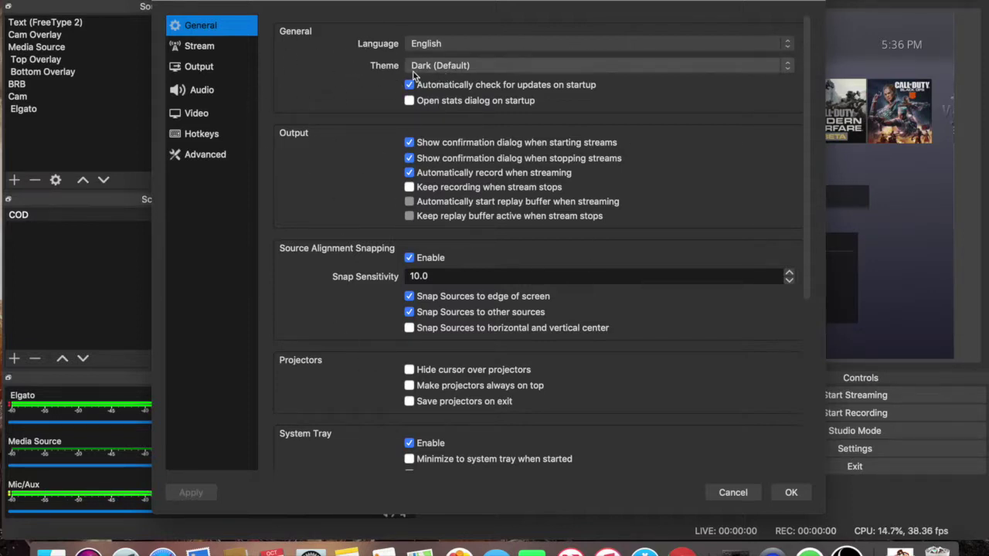
left_click(209, 46)
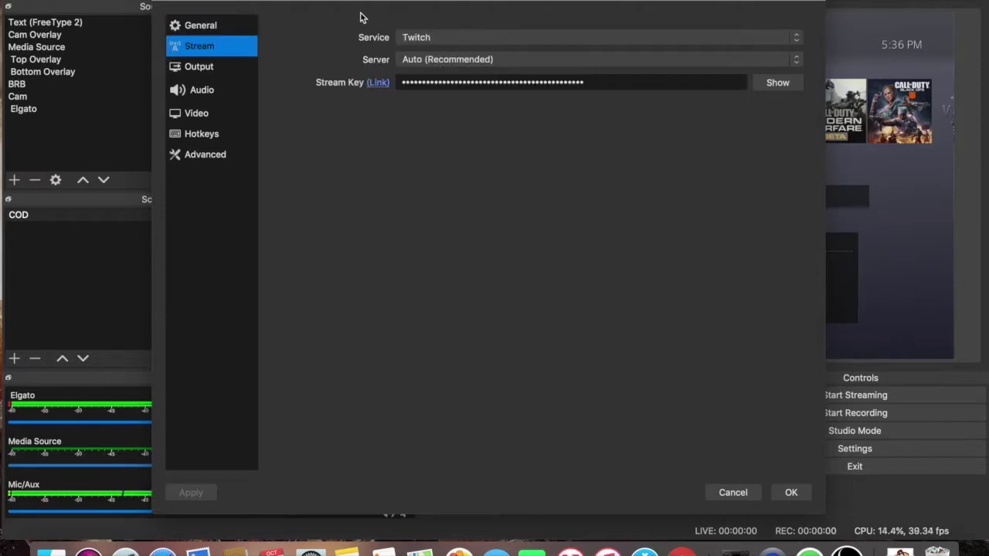
left_click(796, 40)
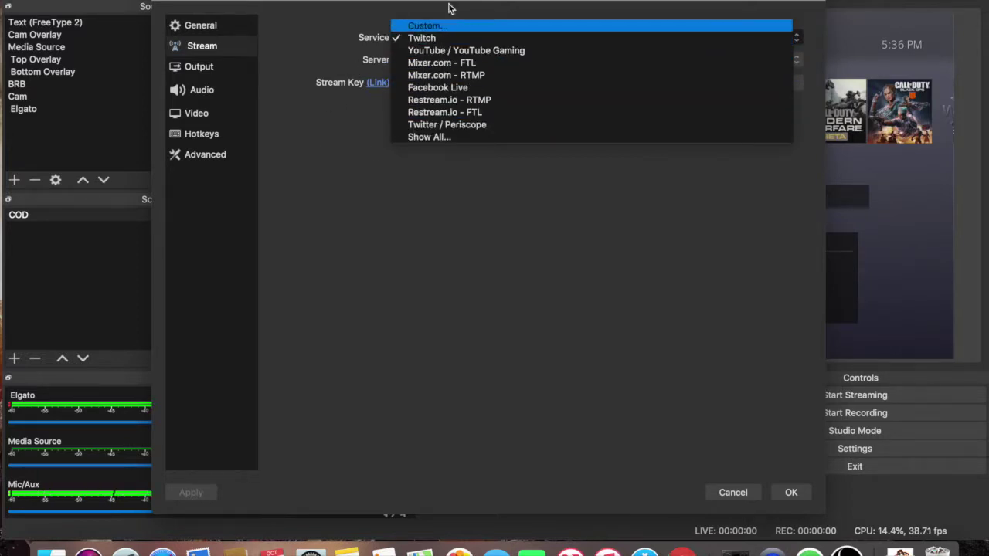
left_click(368, 122)
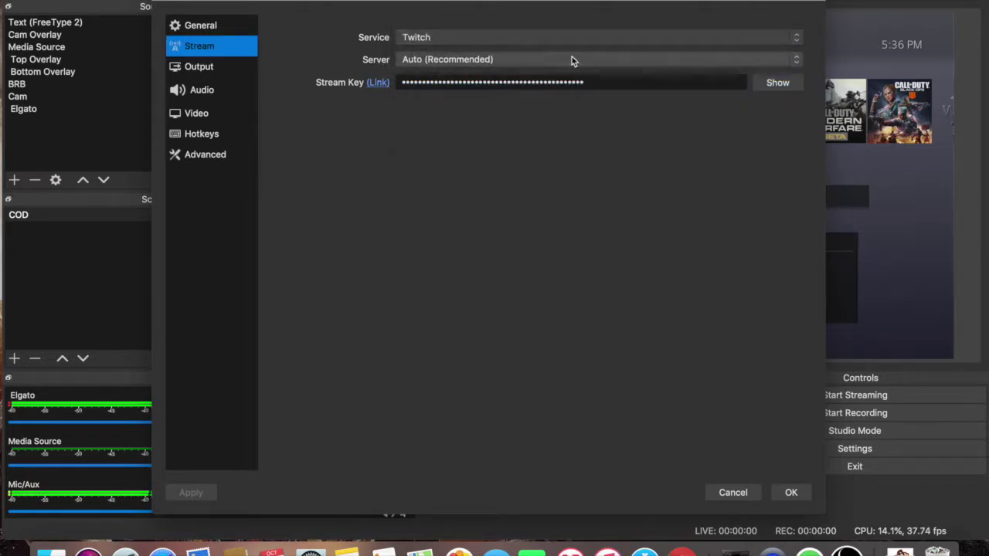
left_click(799, 65)
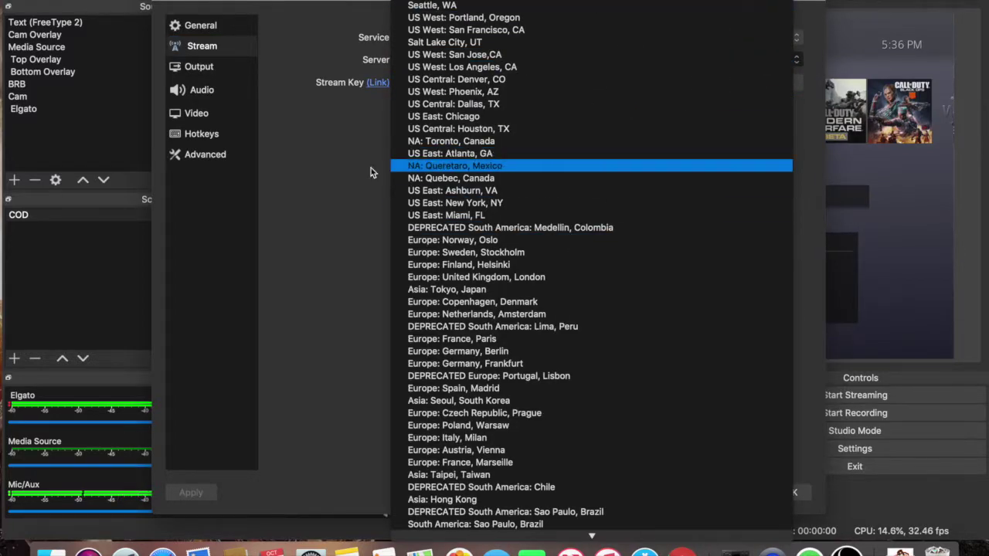
left_click(319, 173)
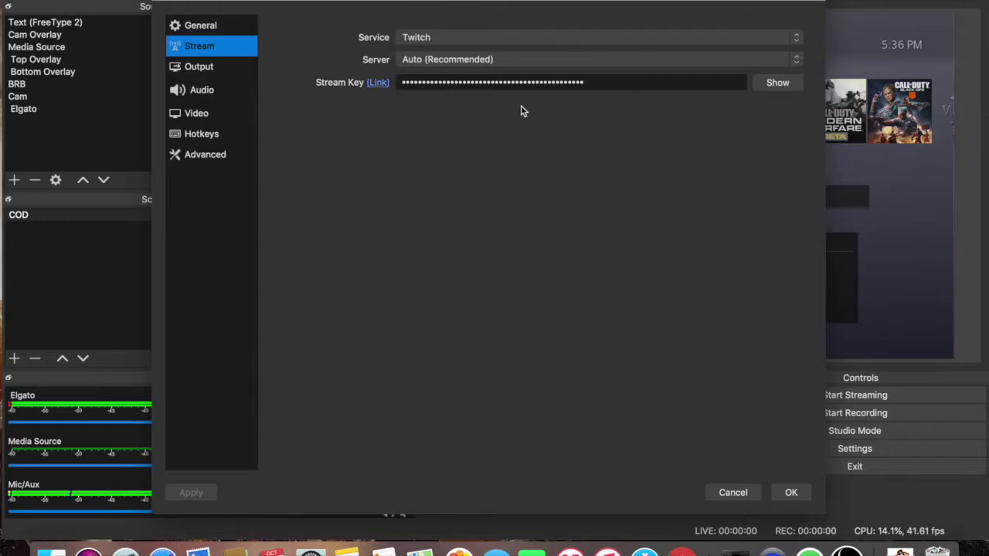
left_click(219, 72)
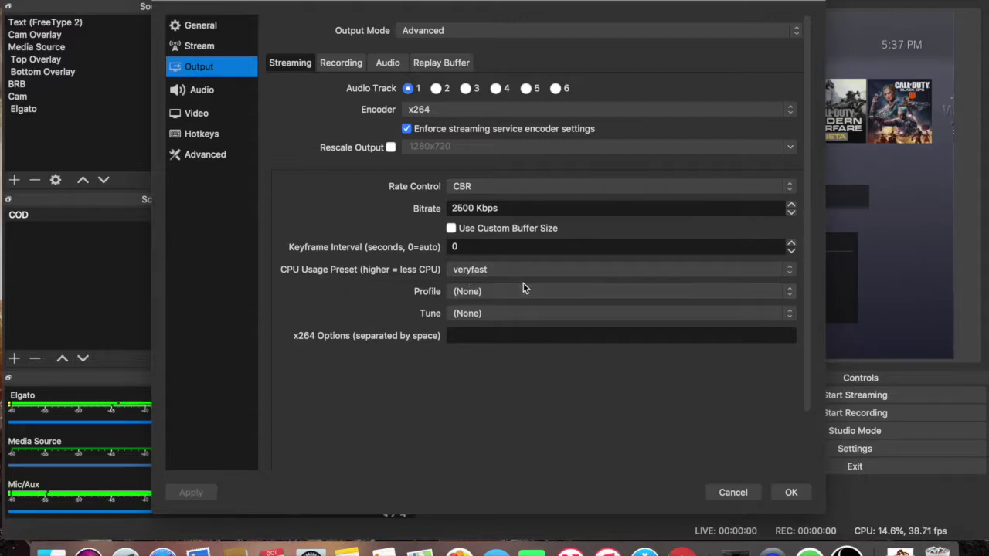
left_click(789, 271)
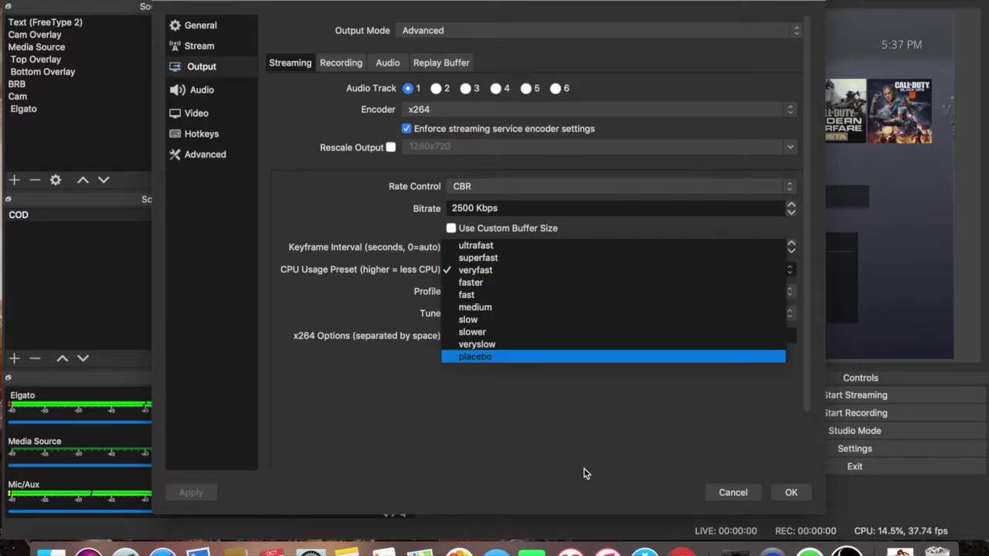
left_click(788, 492)
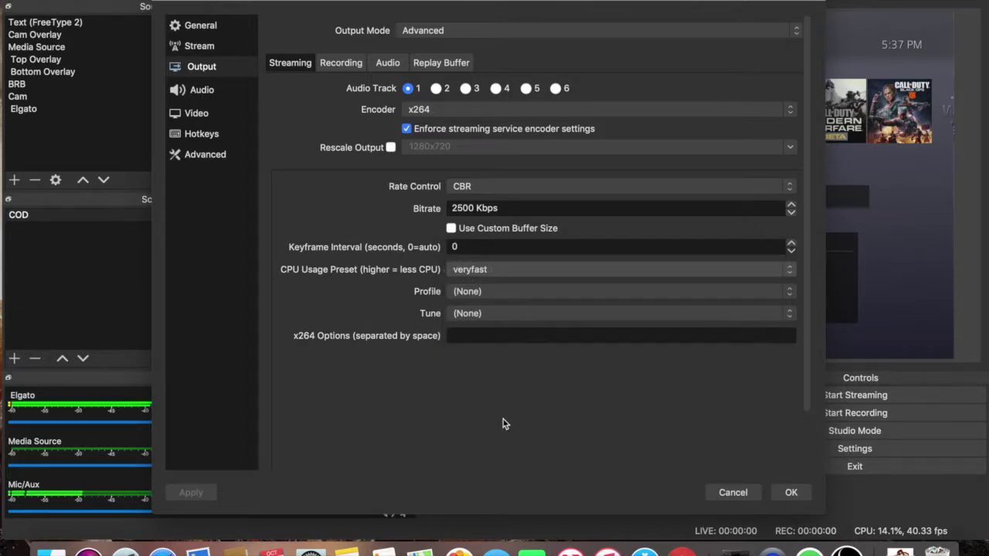
left_click(341, 63)
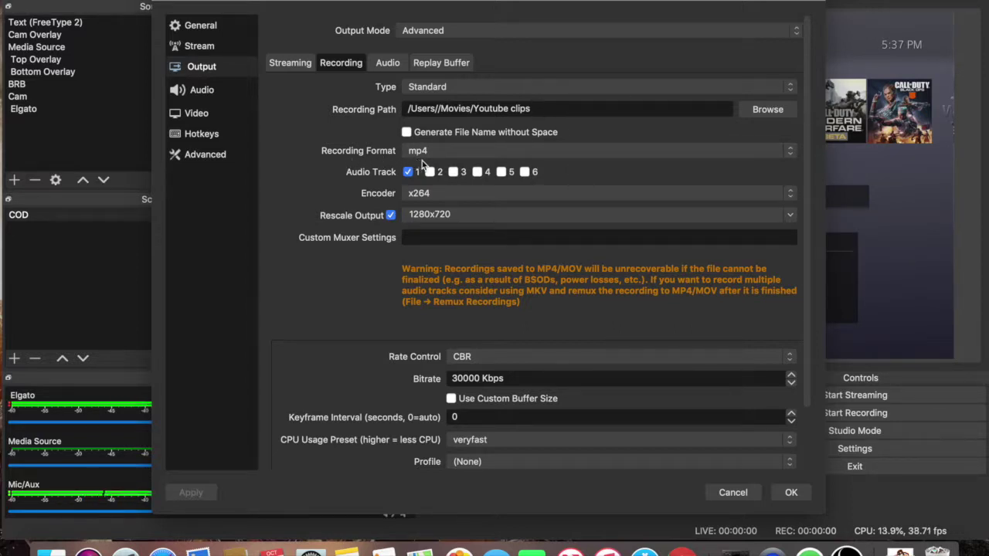
Leave the recording format set to mp4.
left_click(794, 157)
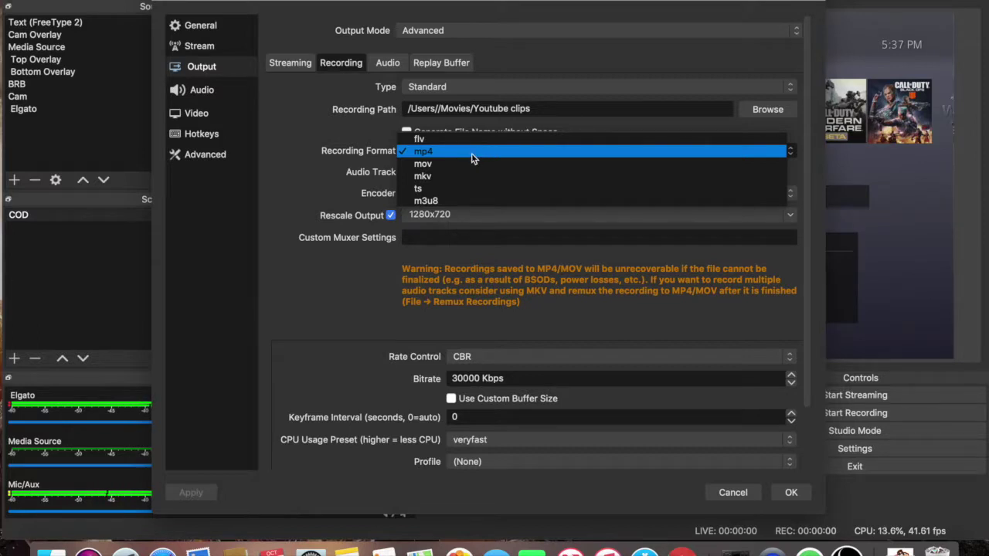
left_click(472, 152)
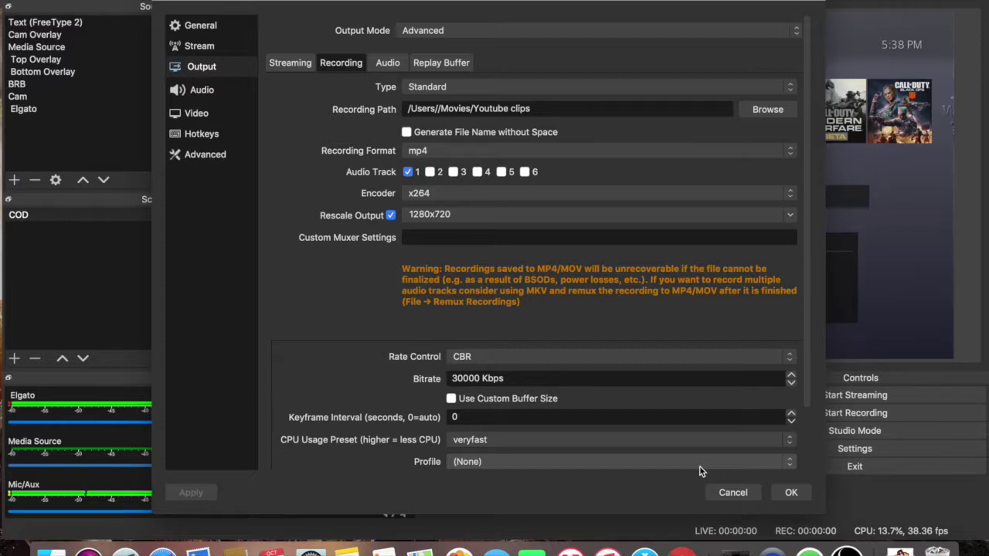
Review the audio track bitrates and the Replay Buffer tab, leaving the replay buffer disabled.
left_click(384, 68)
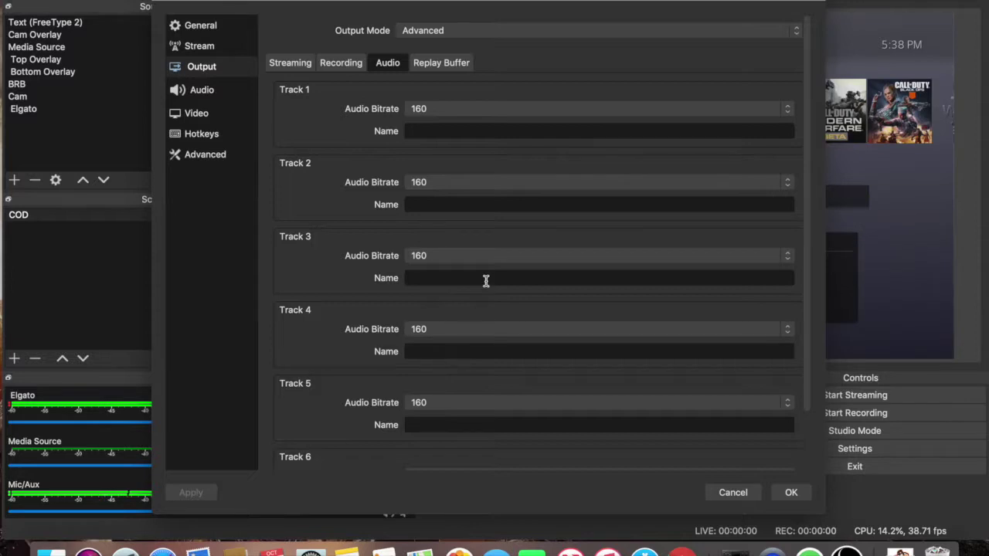
scroll(486, 279, "down", 3)
scroll(486, 282, "up", 3)
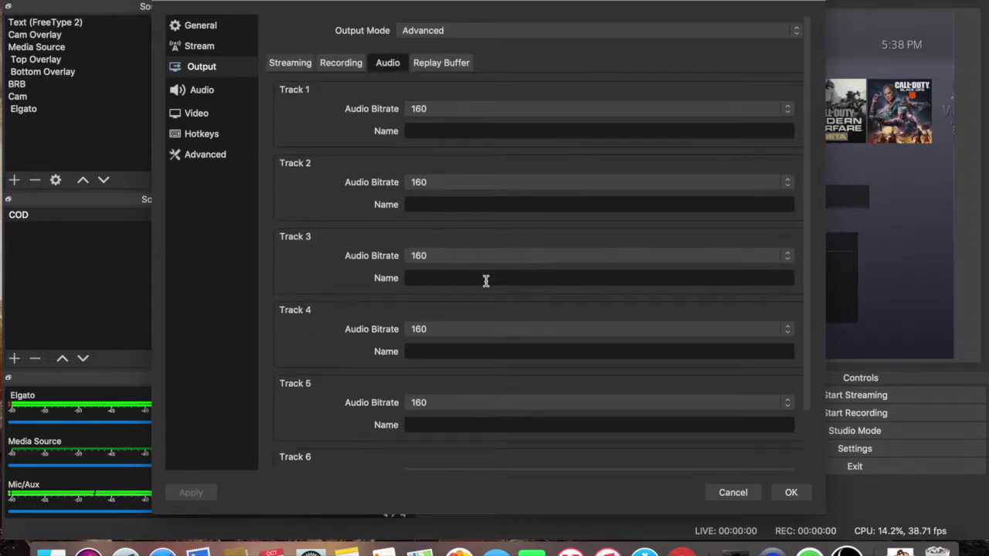
left_click(439, 64)
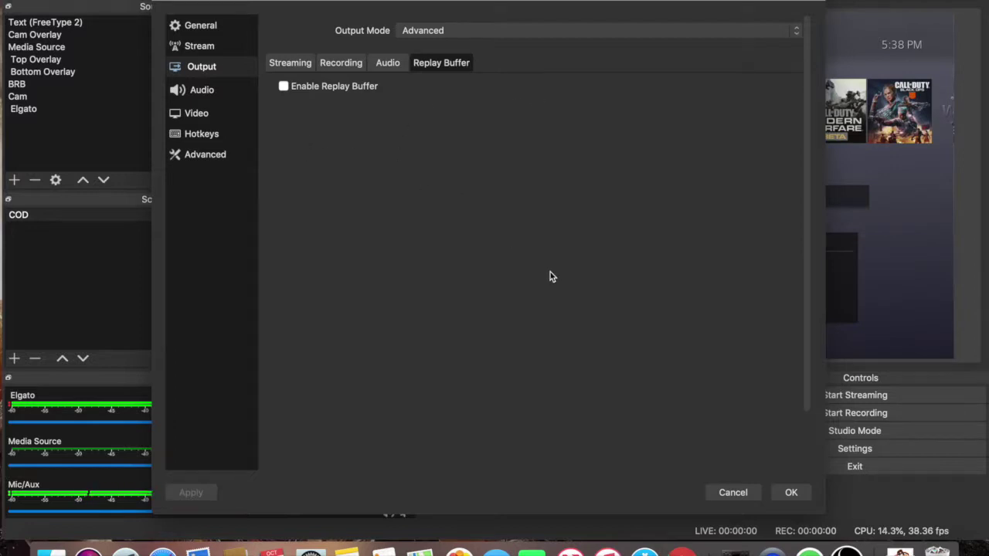
left_click(226, 91)
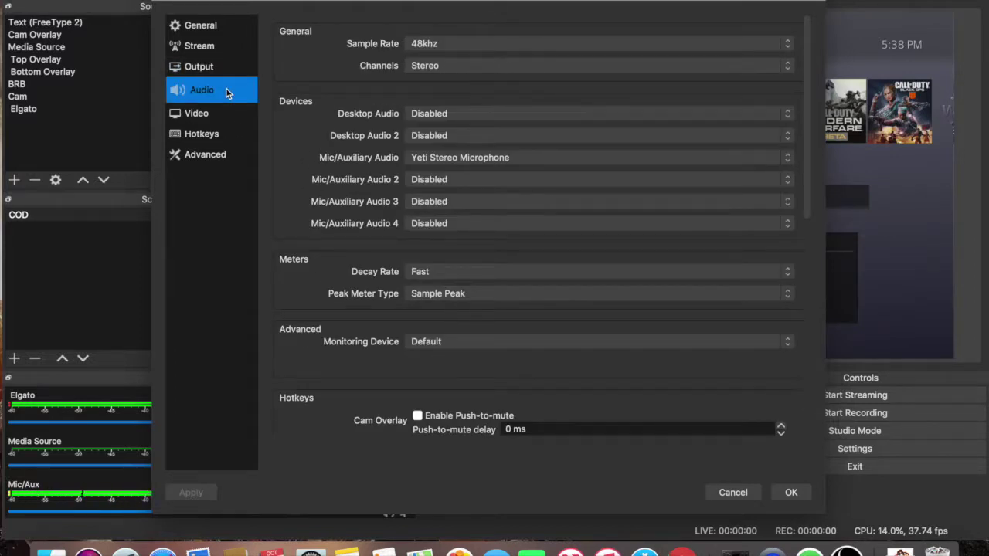
Keep the 48khz sample rate and Yeti Stereo Microphone as the Mic/Auxiliary device.
left_click(787, 46)
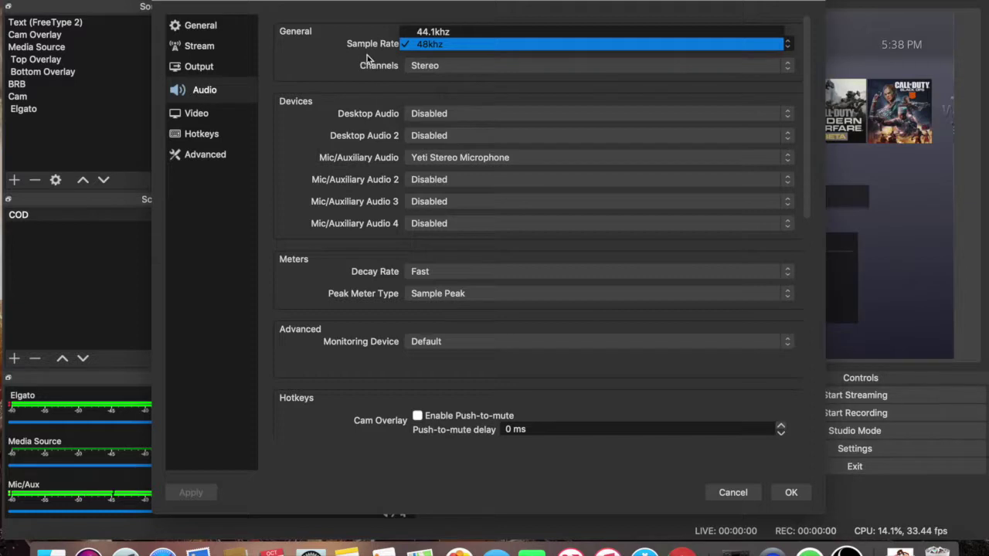
left_click(634, 22)
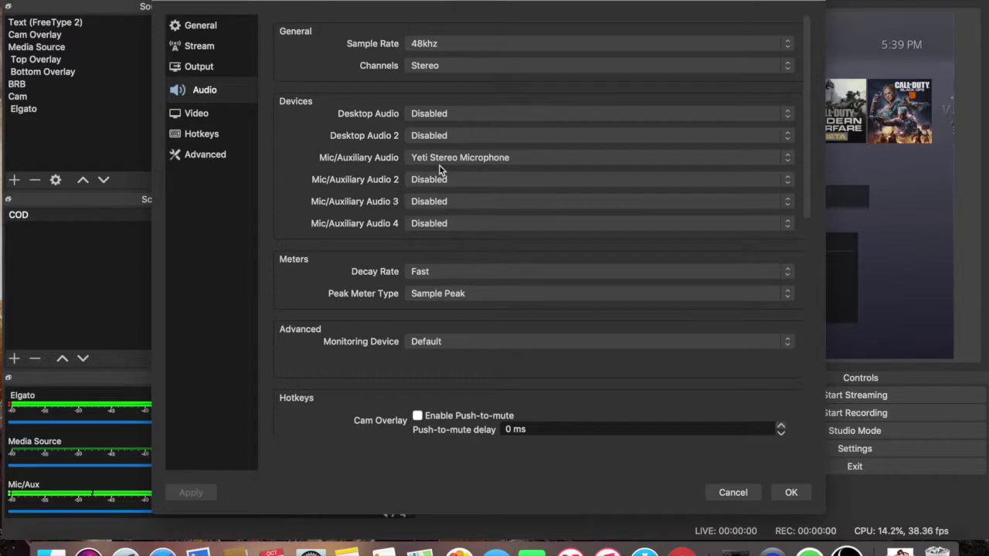
left_click(787, 157)
left_click(790, 165)
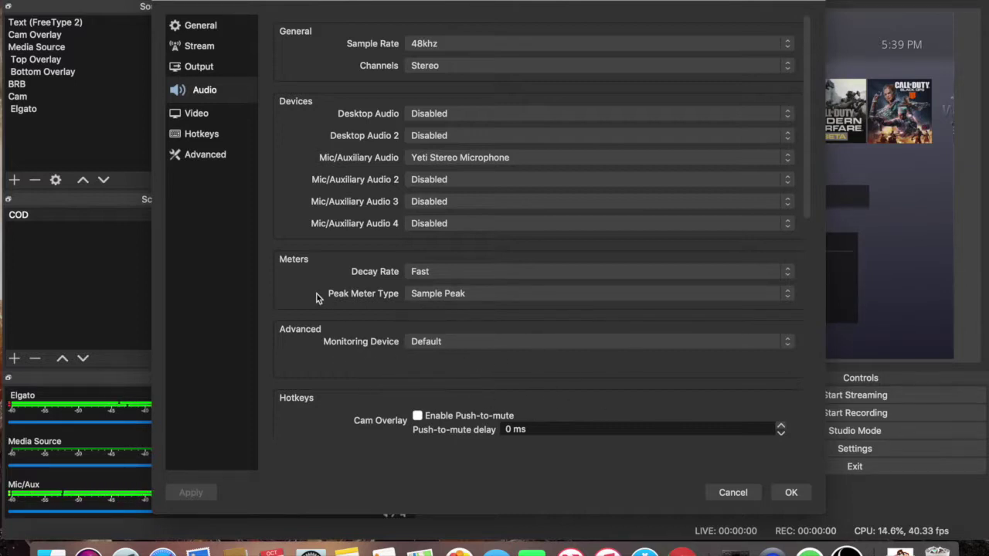
left_click(207, 119)
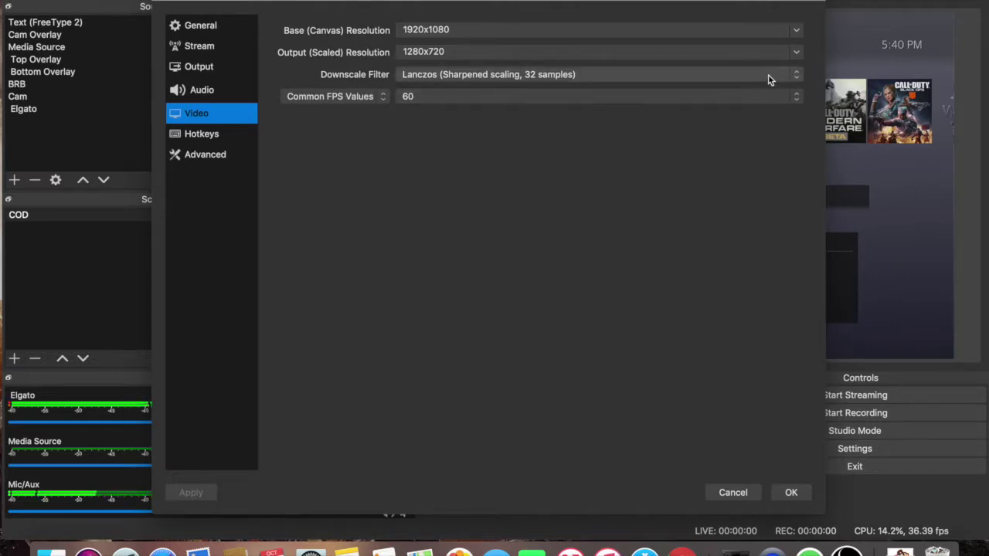
left_click(796, 80)
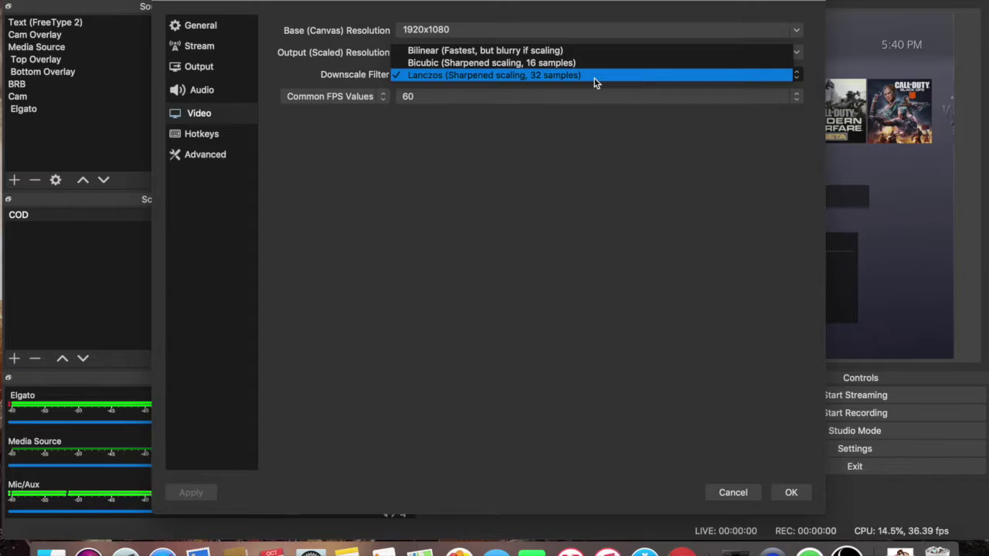
left_click(609, 178)
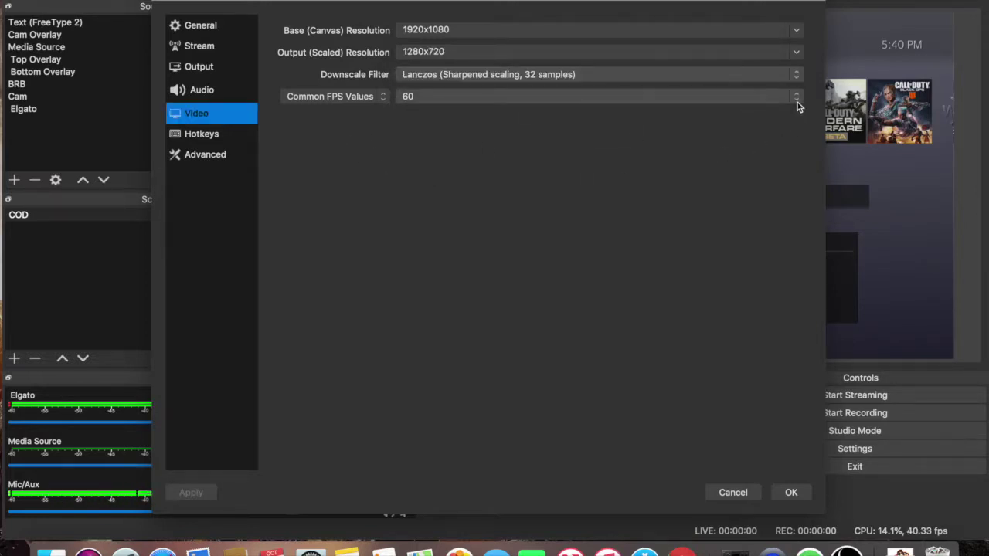
left_click(221, 135)
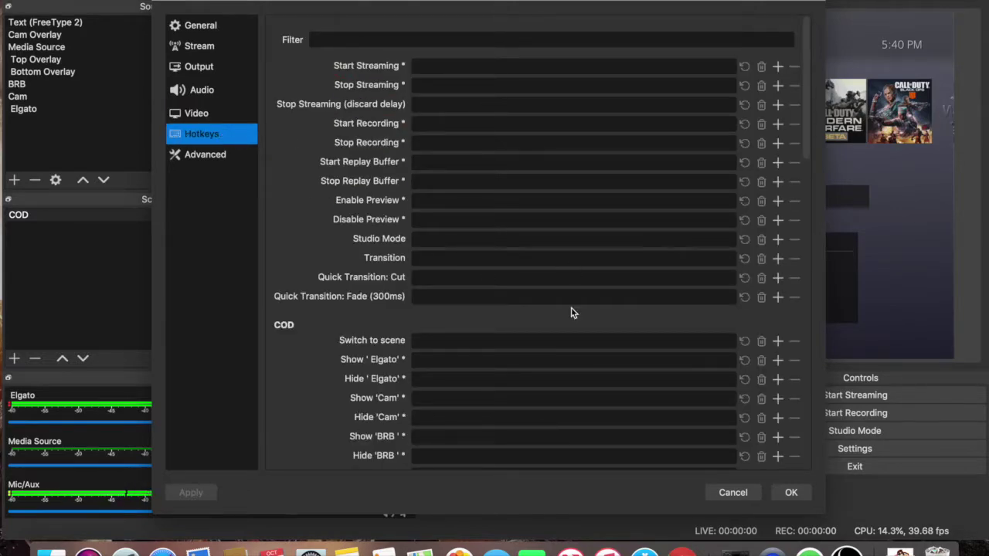
Review the hotkeys list and Advanced settings, then accept with OK to close Settings.
scroll(573, 313, "down", 10)
scroll(573, 313, "up", 6)
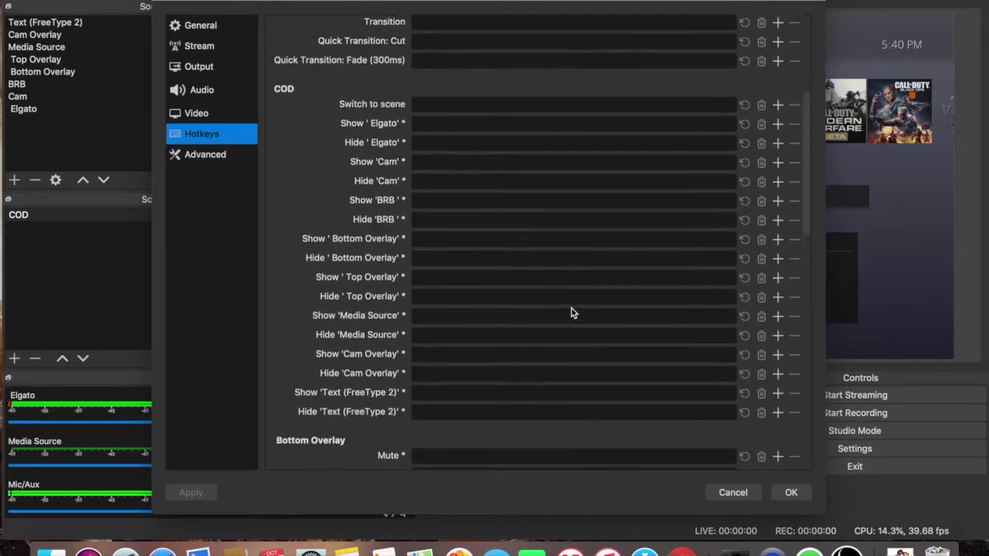
scroll(567, 312, "up", 5)
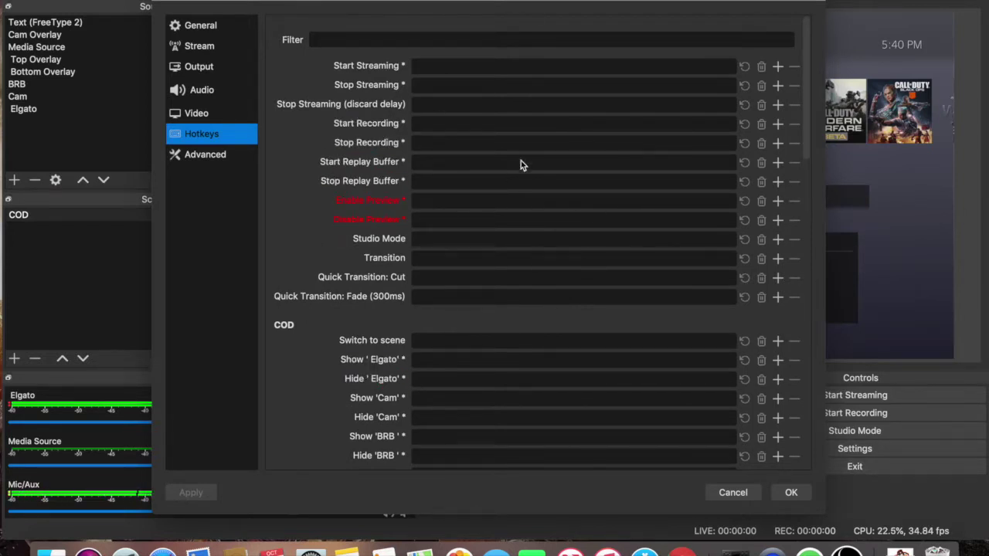
left_click(229, 159)
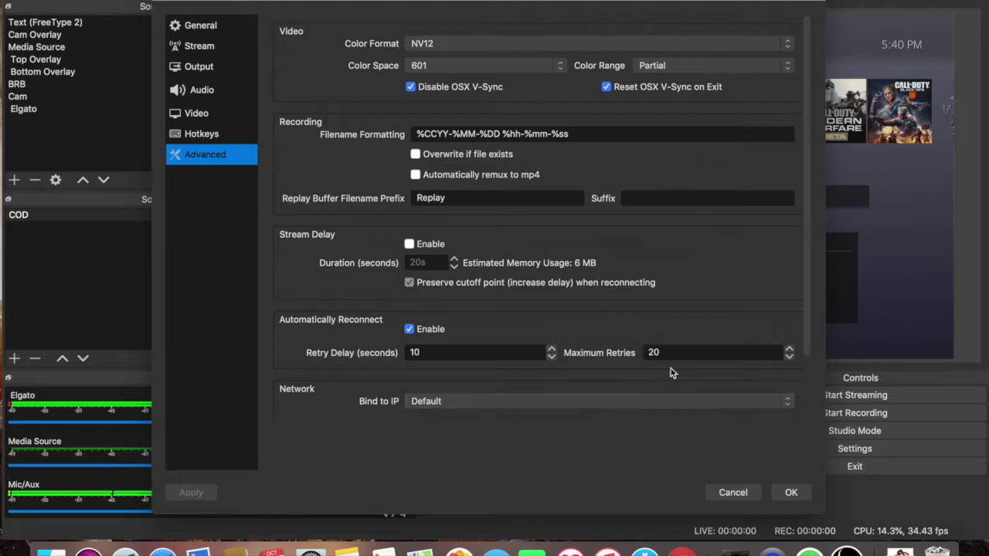
left_click(795, 492)
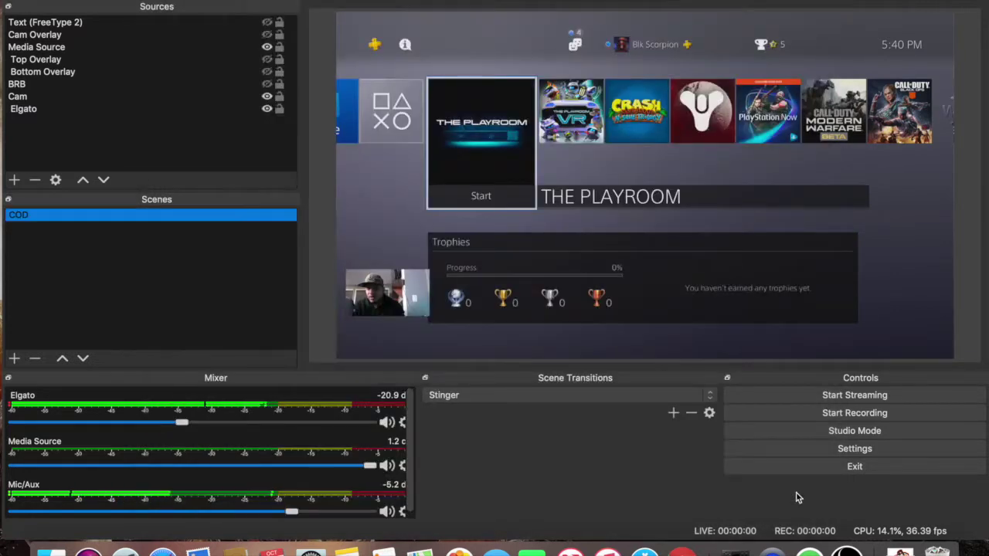